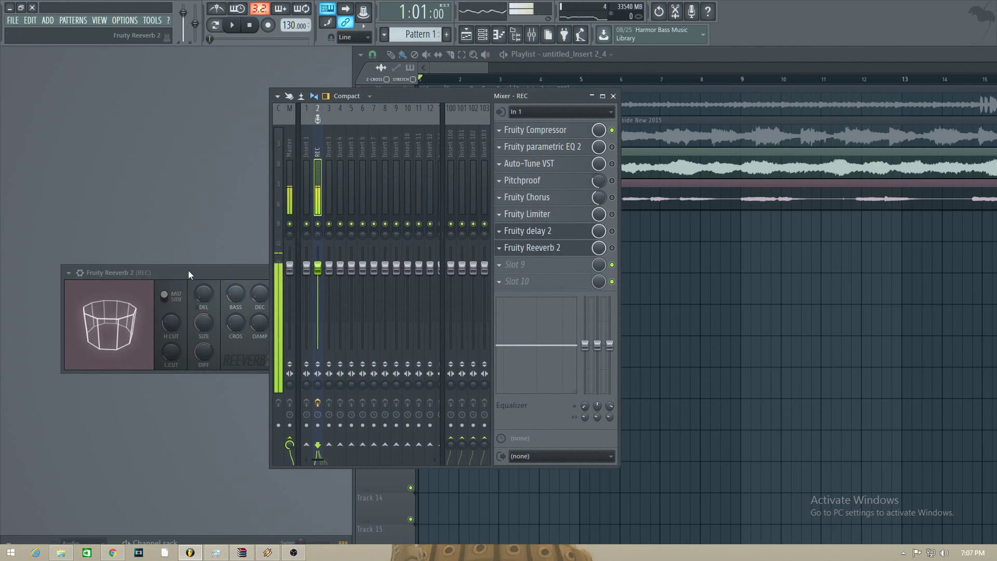
# Step: Move the mixer clear of the playlist and review the Fruity Compressor settings on the REC track
pyautogui.moveTo(534, 91); pyautogui.dragTo(278, 57)
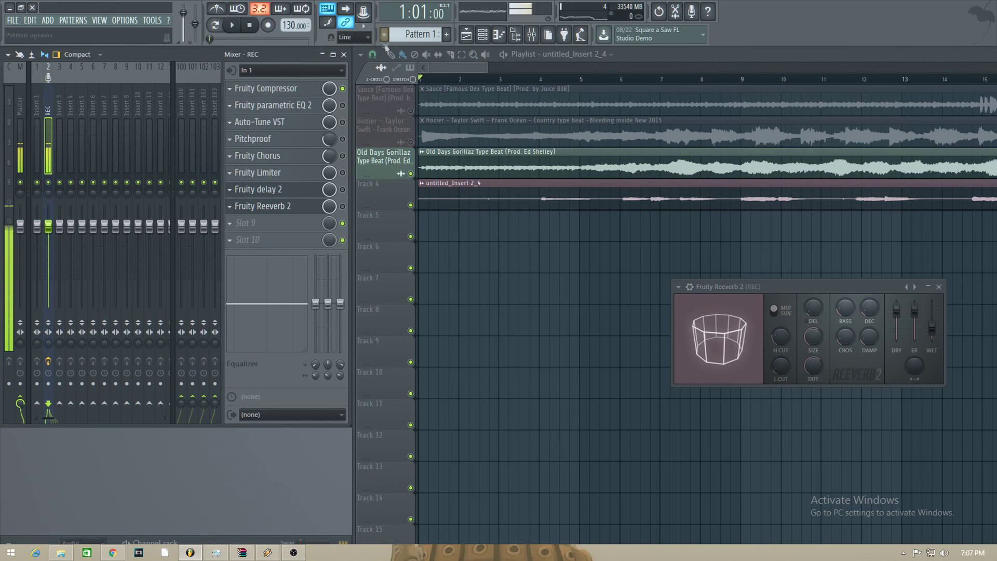
pyautogui.click(288, 93)
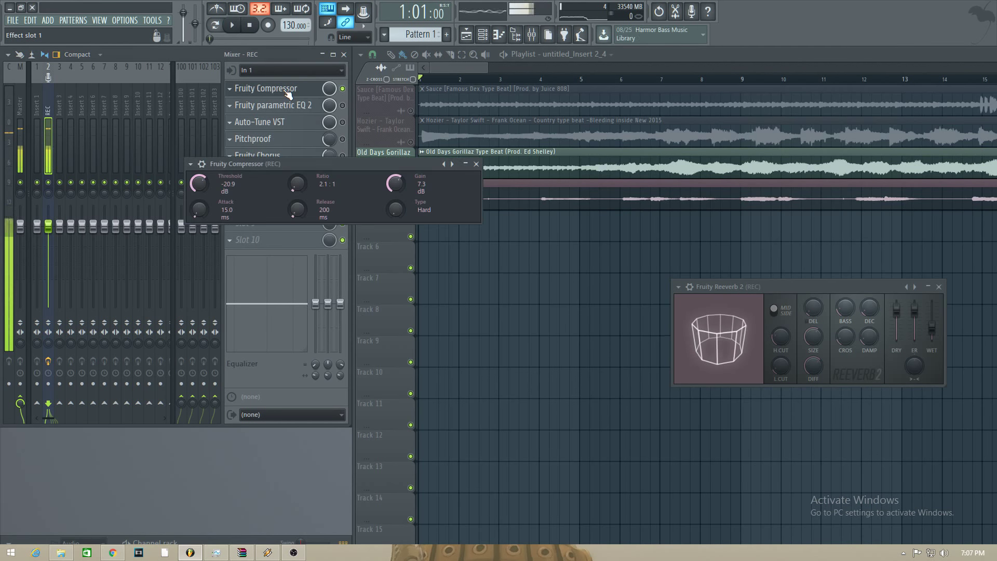
pyautogui.moveTo(228, 183); pyautogui.dragTo(232, 179)
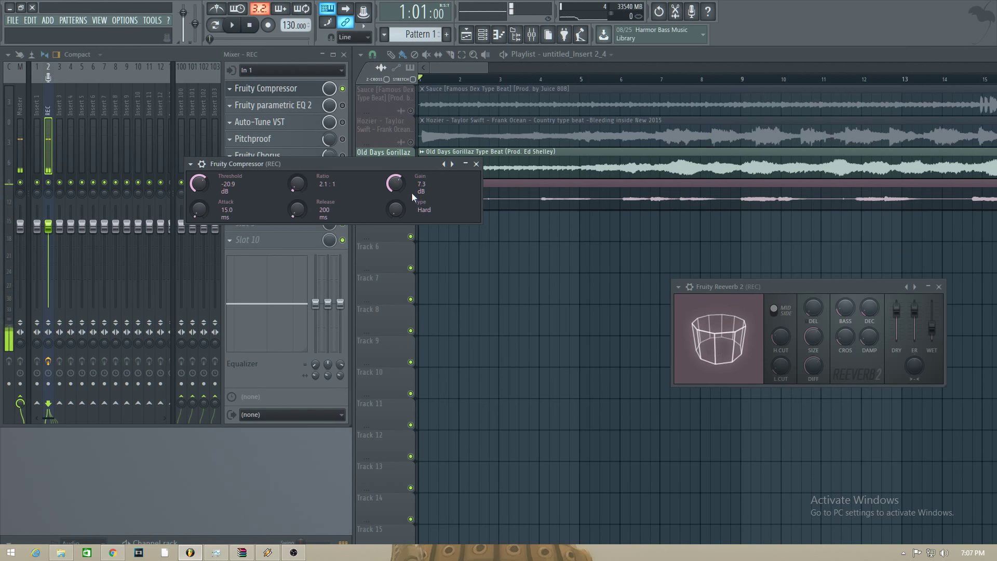
pyautogui.click(474, 163)
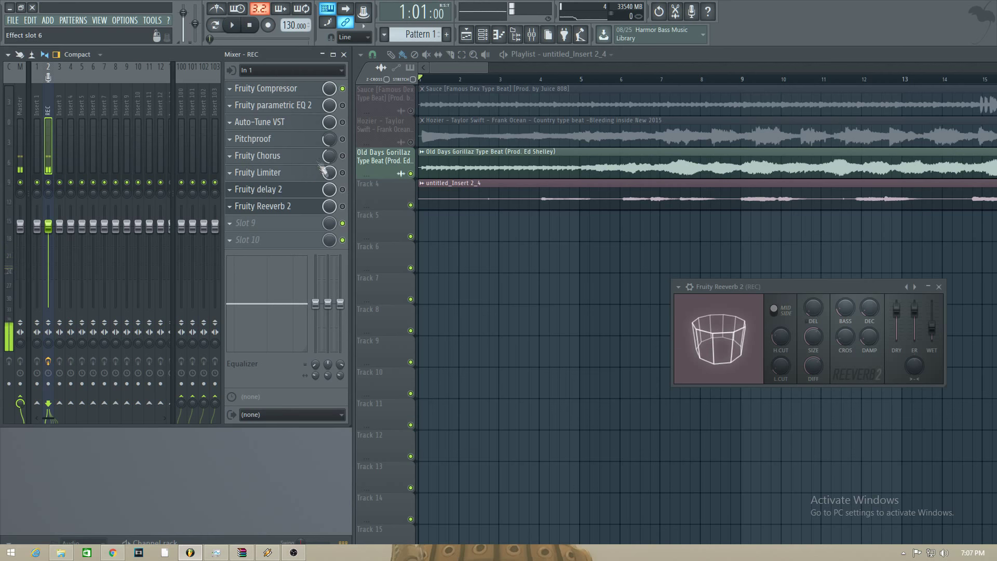
# Step: Open Fruity parametric EQ 2 on the REC track and load its Default preset
pyautogui.click(300, 106)
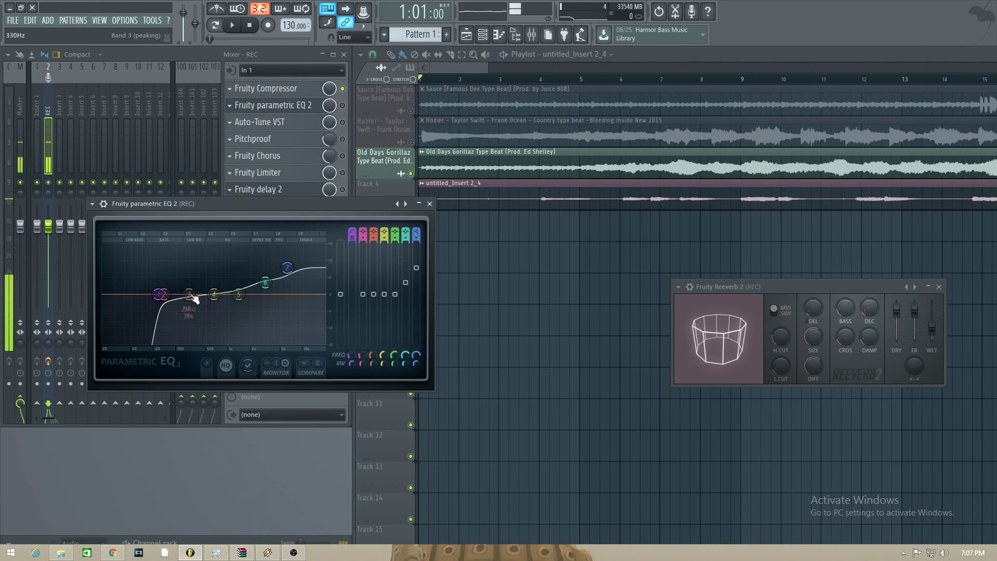
pyautogui.click(92, 204)
pyautogui.moveTo(156, 237)
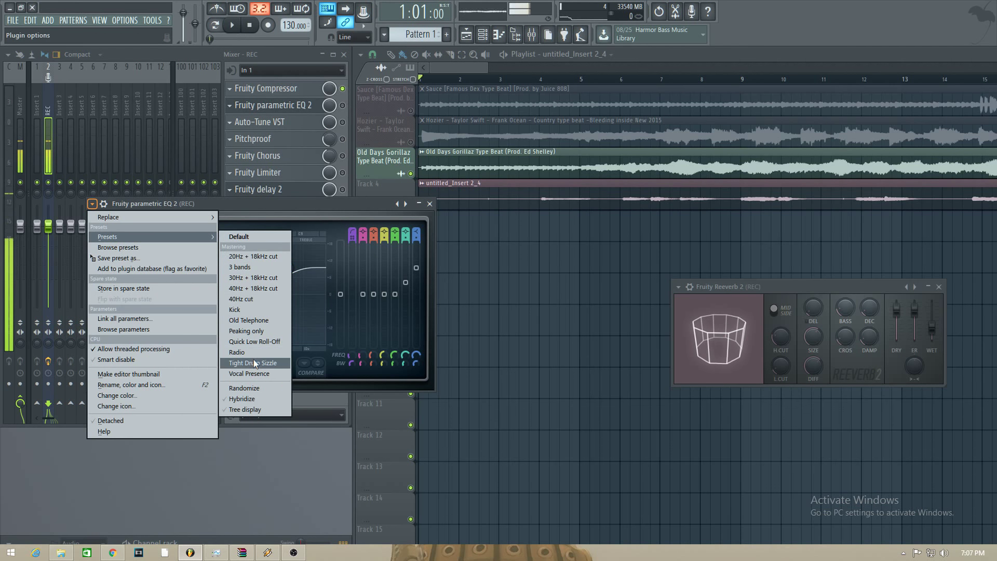
pyautogui.click(247, 235)
# Step: Make EQ band 1 a Steep 8 high pass and raise its frequency to just below band 2
pyautogui.rightClick(150, 298)
pyautogui.moveTo(156, 334)
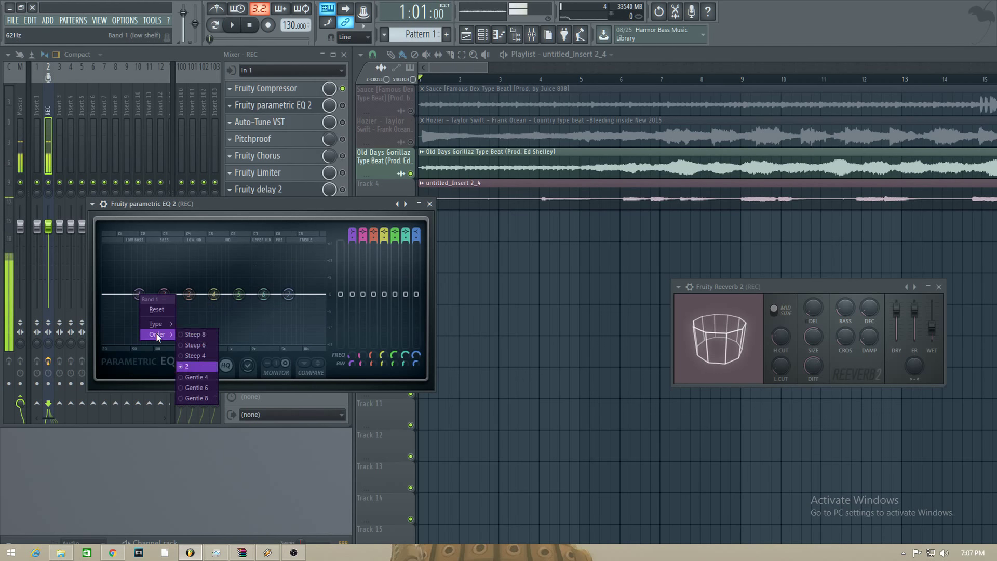
pyautogui.click(204, 337)
pyautogui.rightClick(139, 294)
pyautogui.moveTo(176, 324)
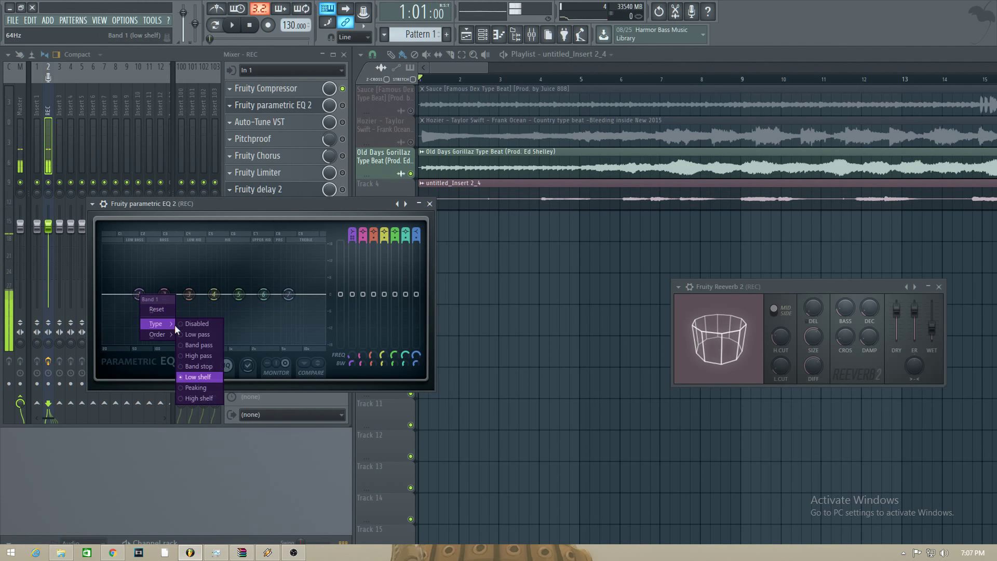
pyautogui.click(203, 356)
pyautogui.moveTo(139, 294); pyautogui.dragTo(156, 294)
# Step: Raise the two highest EQ bands, with band 6 at about 3.8 dB and 3141 Hz, and enable the EQ
pyautogui.moveTo(293, 302); pyautogui.dragTo(266, 284)
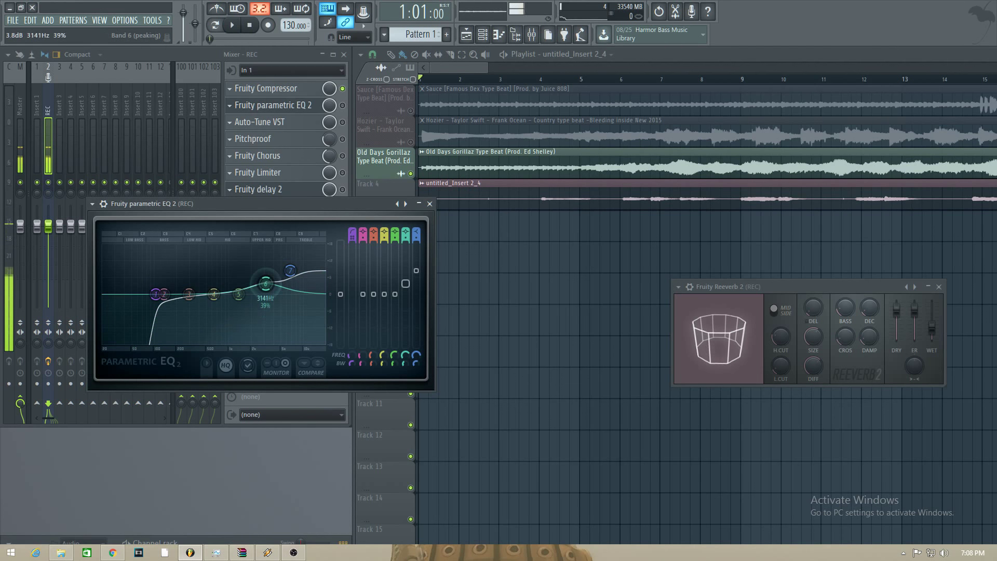
pyautogui.click(429, 203)
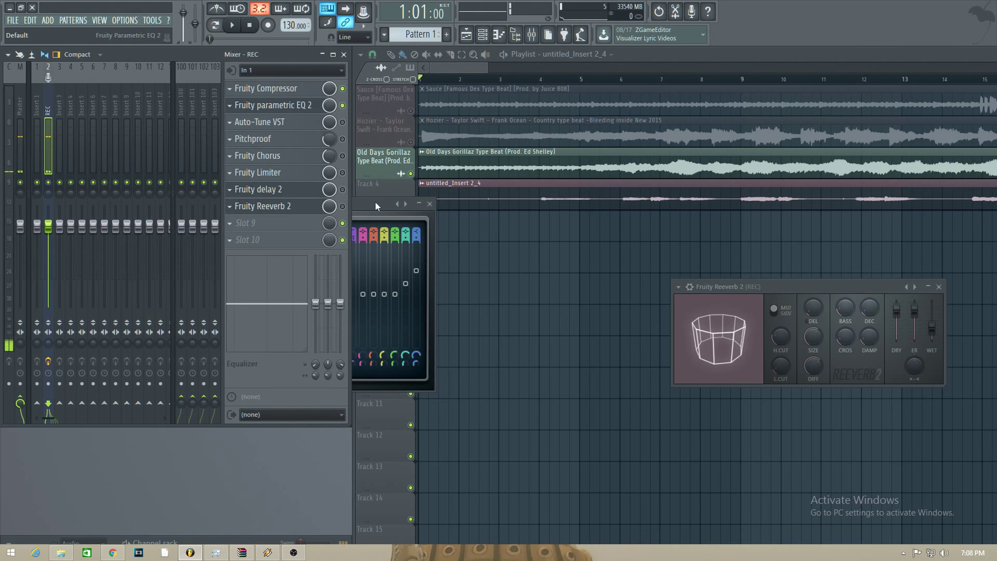
pyautogui.click(429, 204)
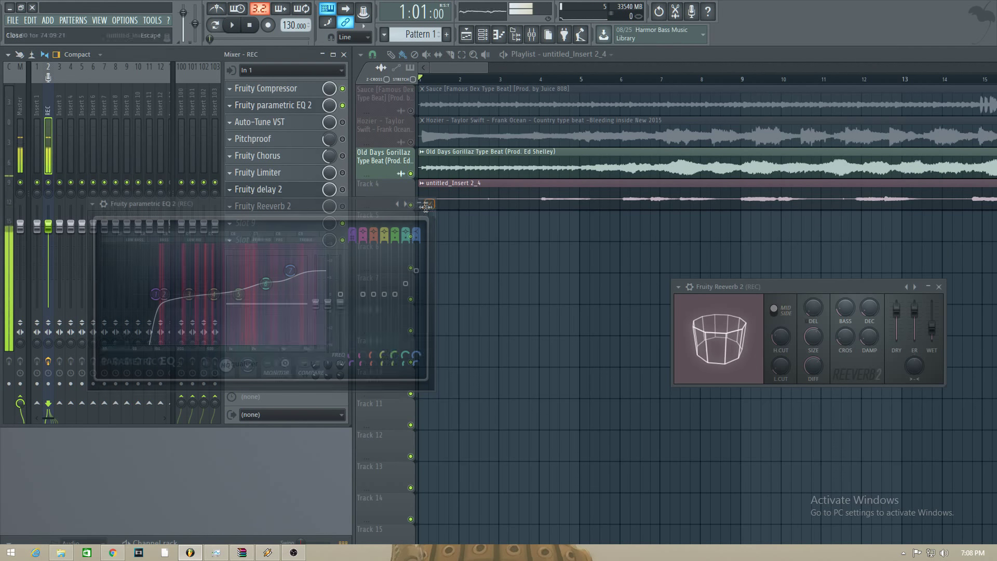
# Step: Review the Auto-Tune VST settings on the REC track, close the plugin, and enable its slot
pyautogui.click(283, 126)
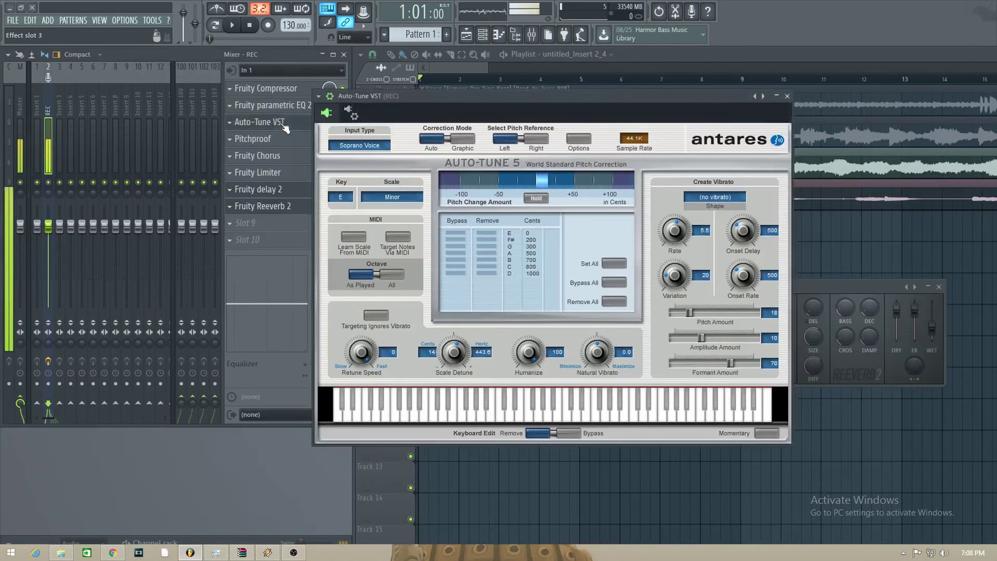
pyautogui.moveTo(459, 94); pyautogui.dragTo(499, 82)
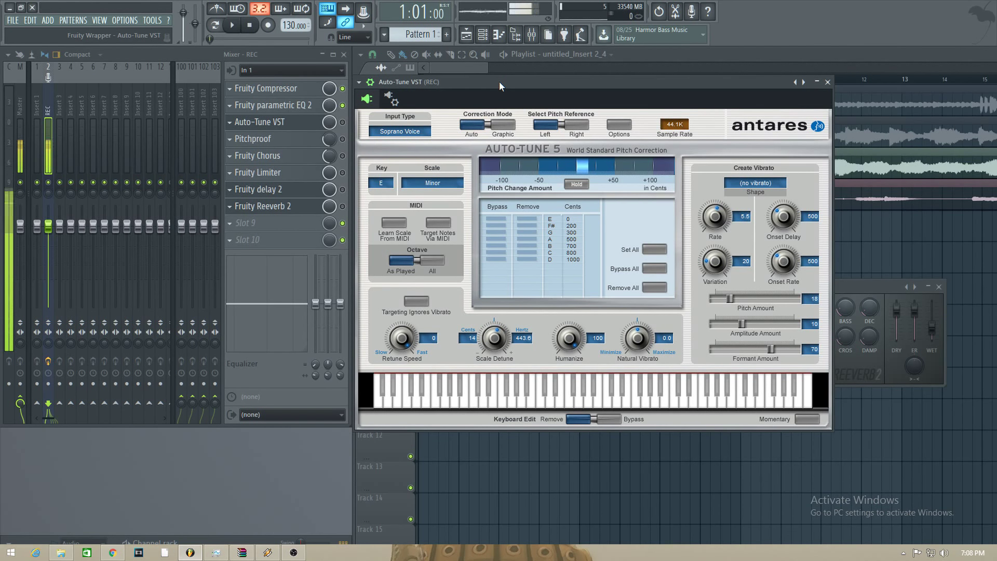
pyautogui.click(828, 82)
pyautogui.click(343, 123)
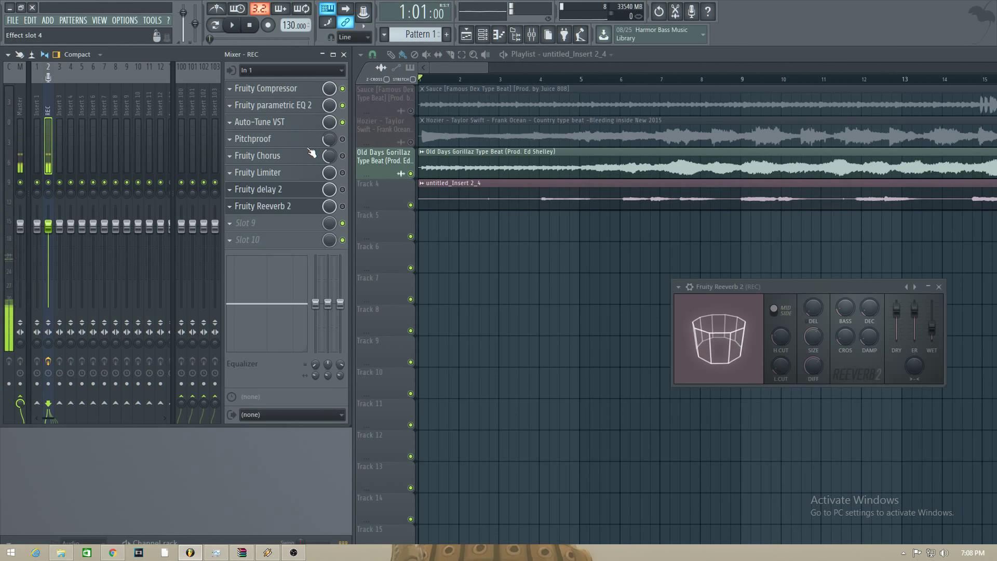
# Step: Open Pitchproof on the REC track and examine its blend and pitch options
pyautogui.click(278, 142)
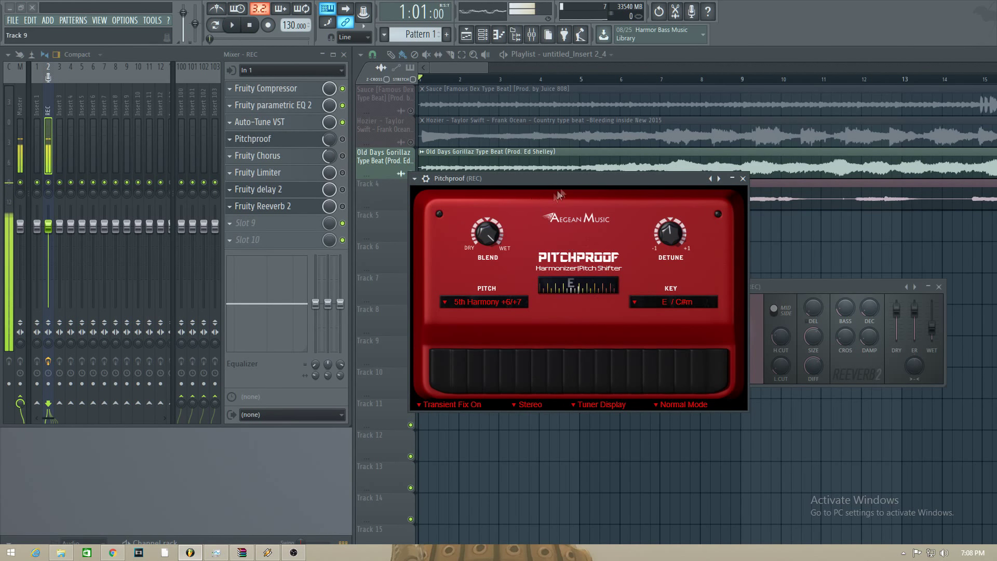
pyautogui.moveTo(553, 181)
pyautogui.mouseDown()
pyautogui.moveTo(504, 148)
pyautogui.moveTo(609, 140)
pyautogui.moveTo(571, 197)
pyautogui.moveTo(562, 176)
pyautogui.mouseUp()
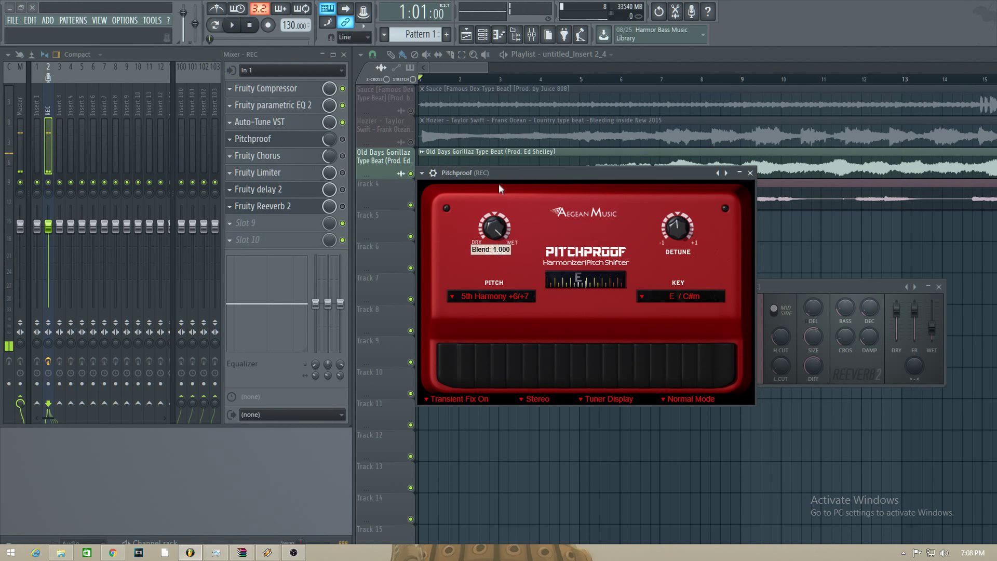
pyautogui.click(503, 297)
pyautogui.click(556, 203)
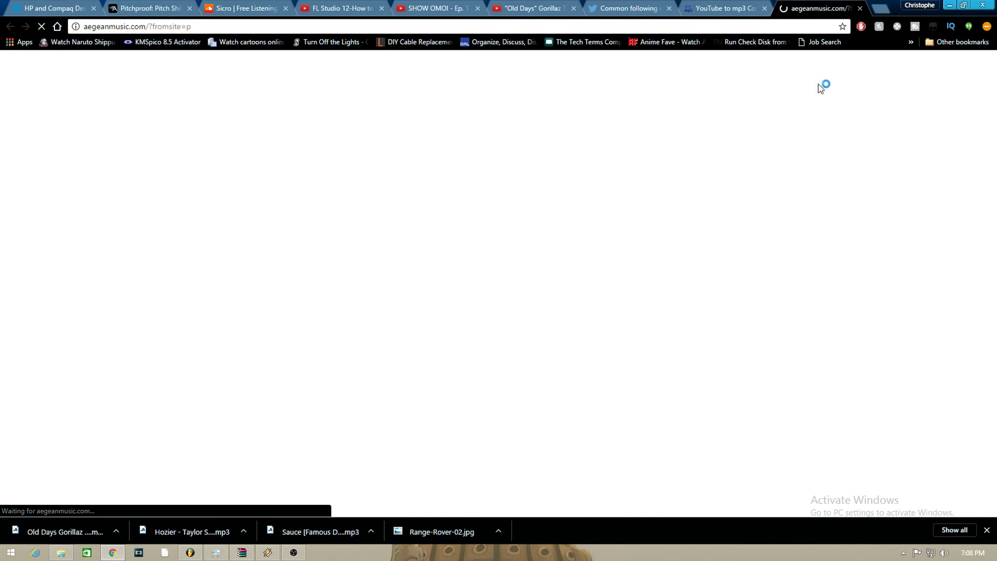
pyautogui.click(858, 9)
pyautogui.click(947, 6)
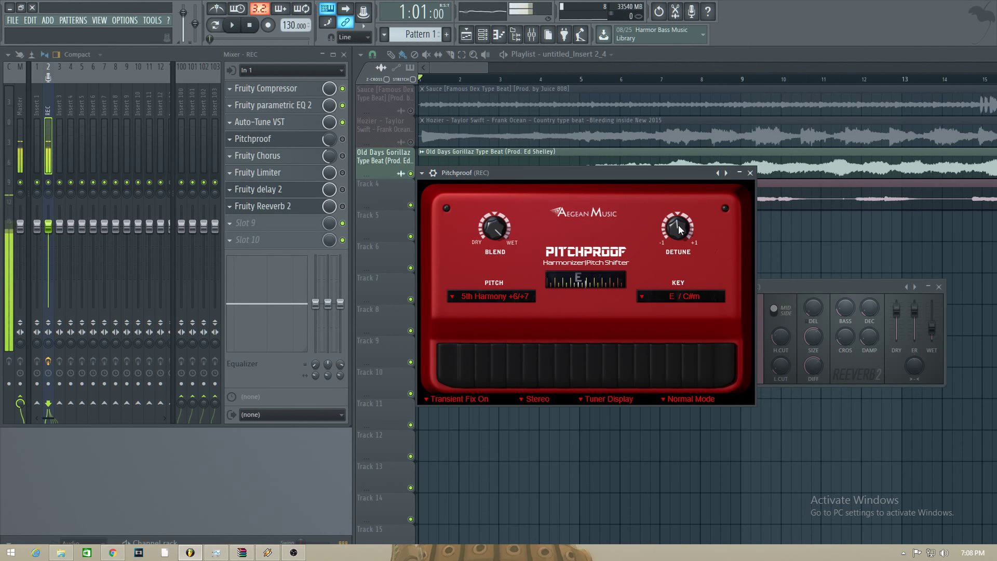
# Step: Check Auto-Tune's key, scale and scale detune against the key and detune settings in Pitchproof
pyautogui.moveTo(677, 228)
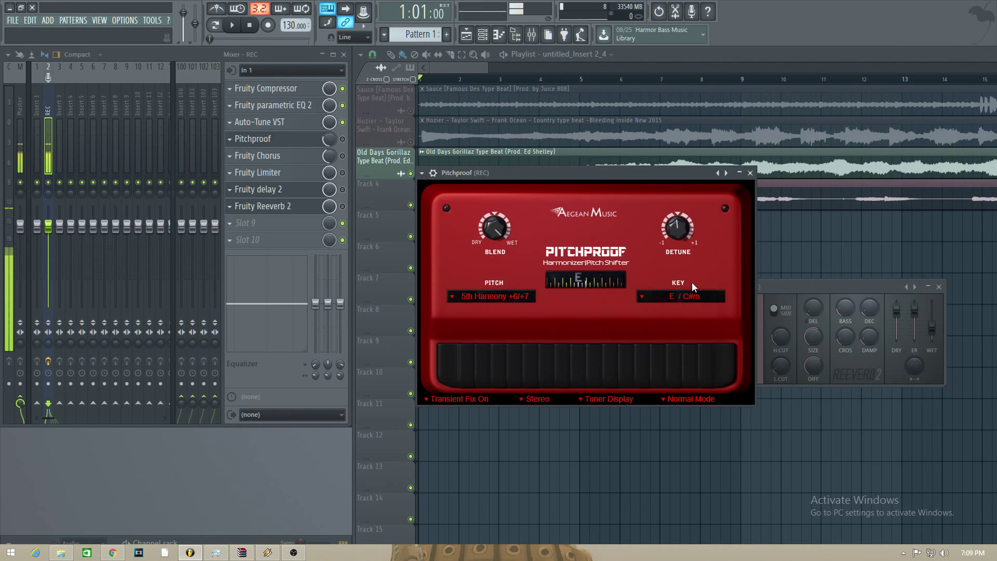
pyautogui.click(281, 122)
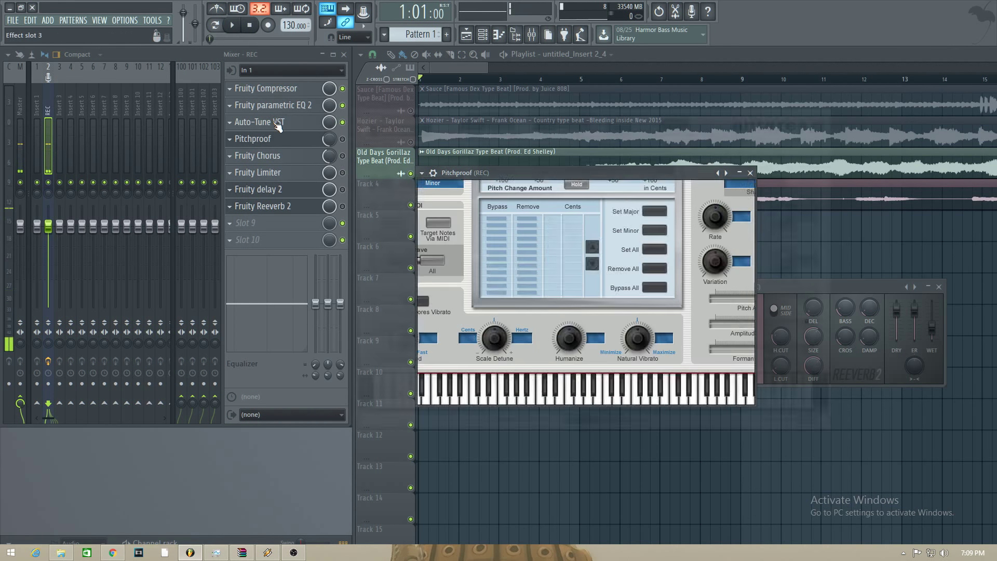
pyautogui.moveTo(467, 82); pyautogui.dragTo(468, 85)
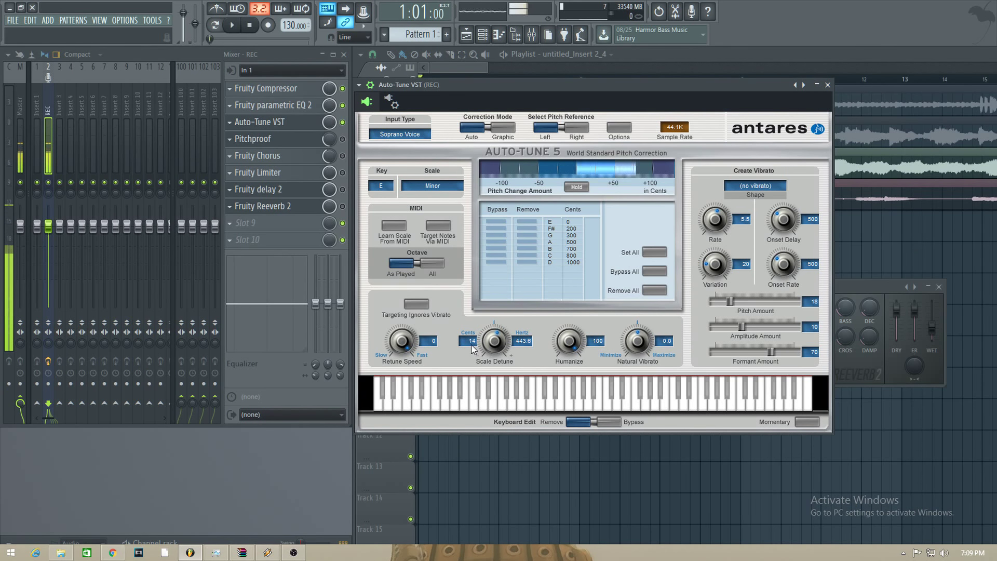
pyautogui.click(826, 86)
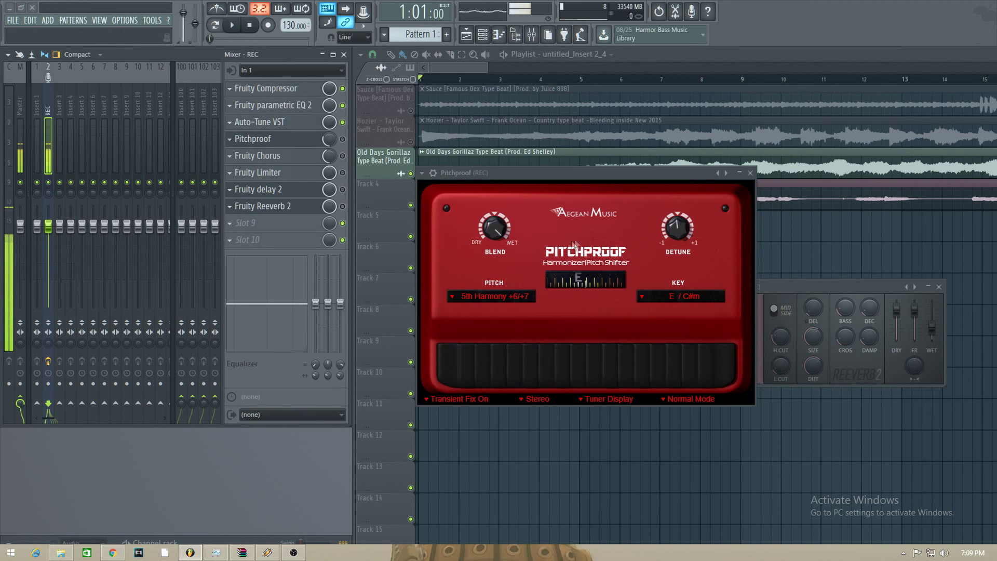
# Step: Close Pitchproof, enable it on the REC track, and adjust its mix level
pyautogui.moveTo(554, 176); pyautogui.dragTo(529, 158)
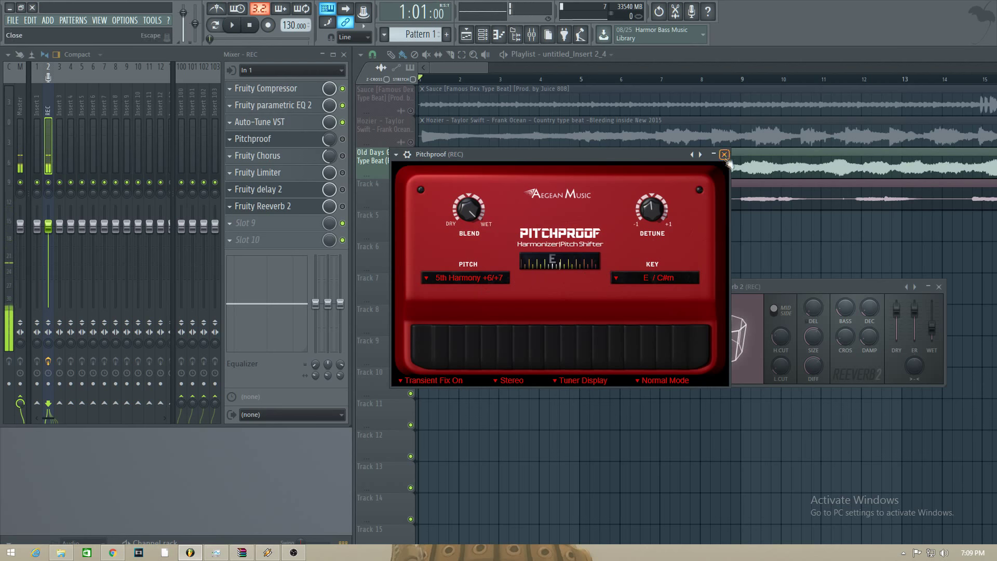
pyautogui.click(724, 154)
pyautogui.click(342, 139)
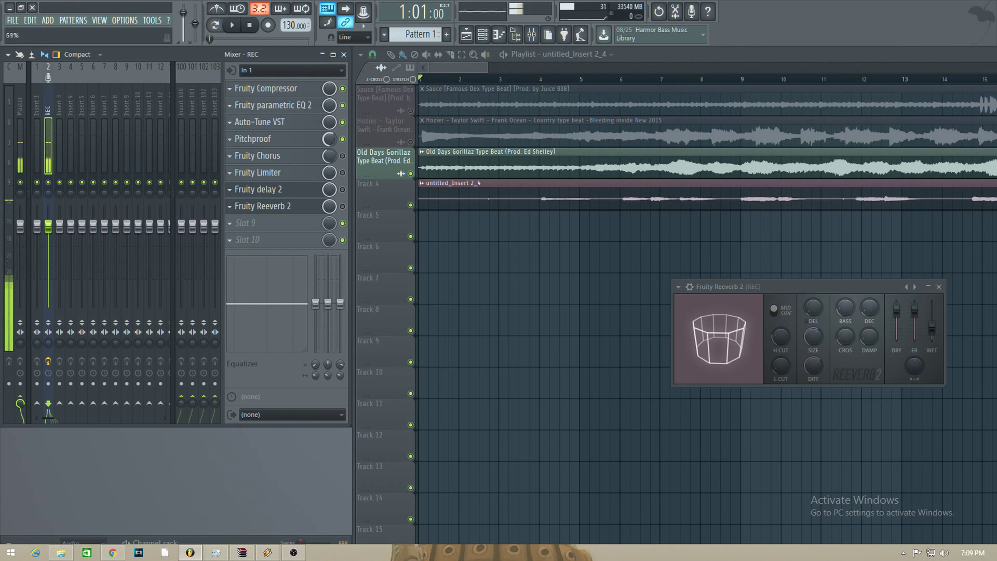
pyautogui.scroll(-1, 329, 139)
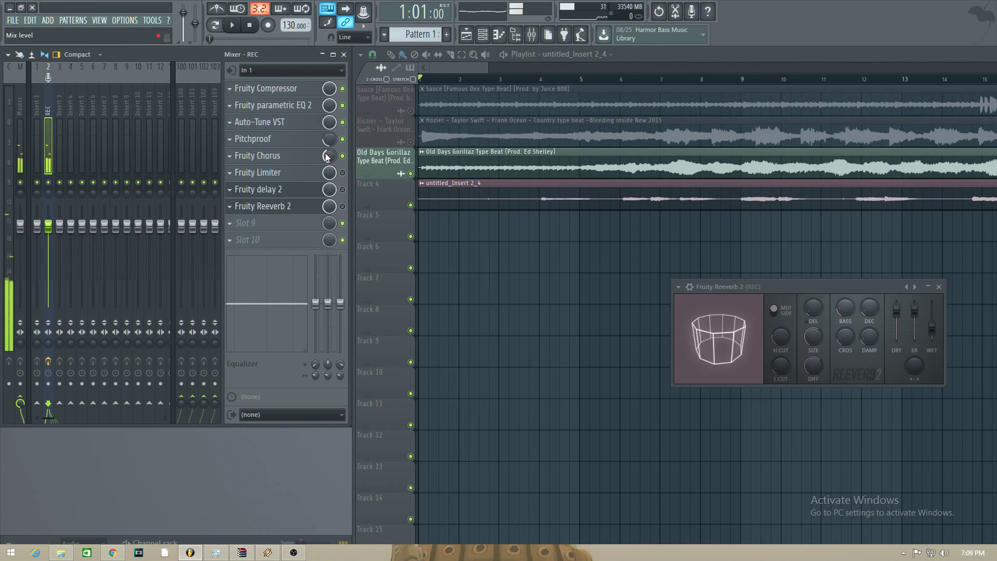
# Step: Open Fruity Chorus on the REC track to examine its delay, depth, stereo and LFO settings
pyautogui.click(308, 159)
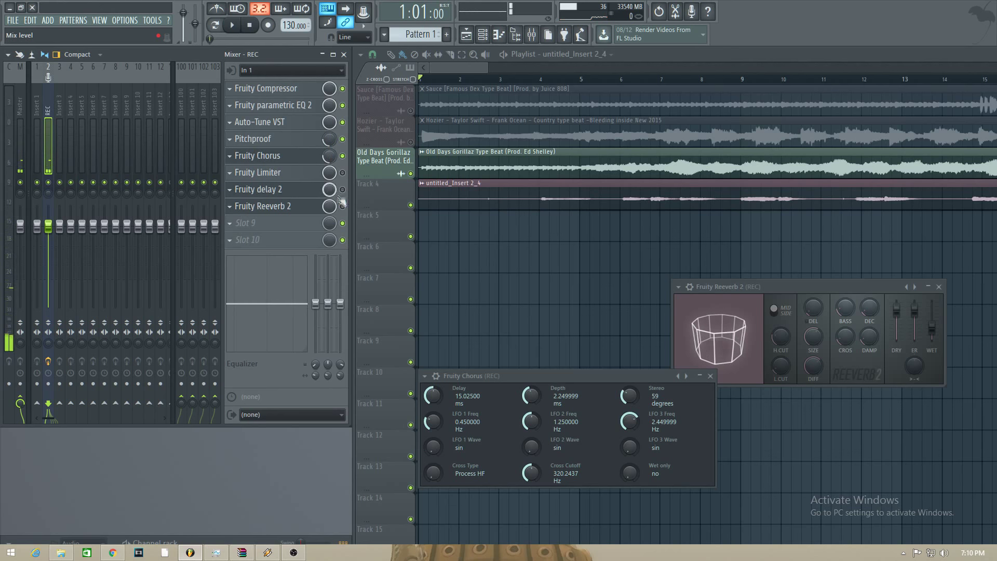
# Step: Load the Noise gate preset in the REC track's Fruity Limiter and set the gate threshold to about -25.7 dB
pyautogui.click(306, 176)
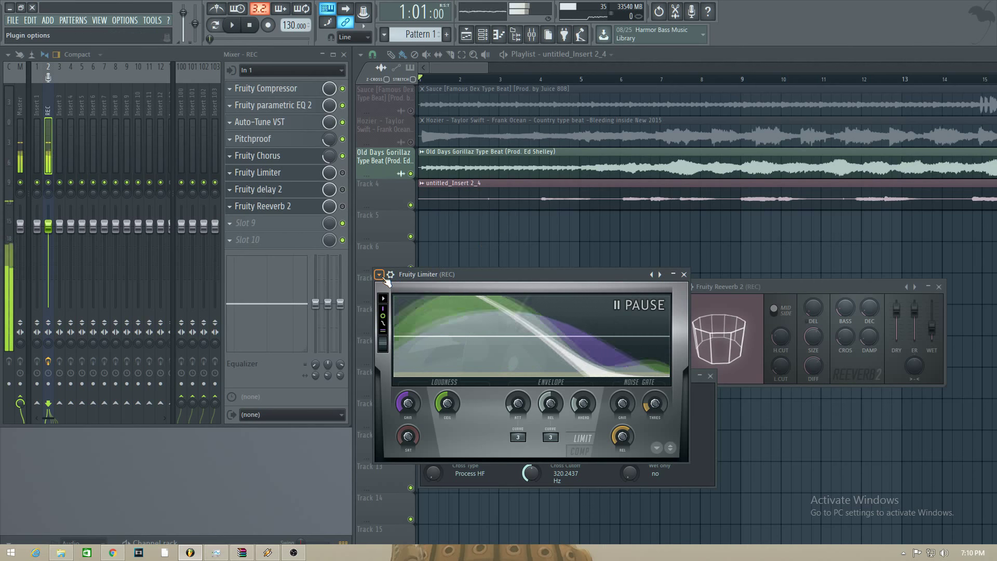
pyautogui.click(380, 275)
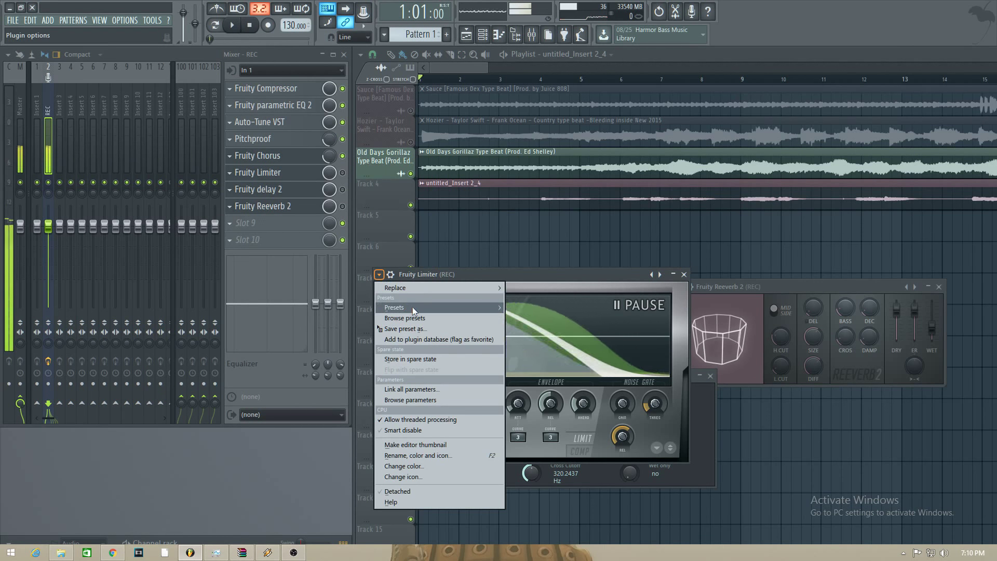
pyautogui.moveTo(412, 307)
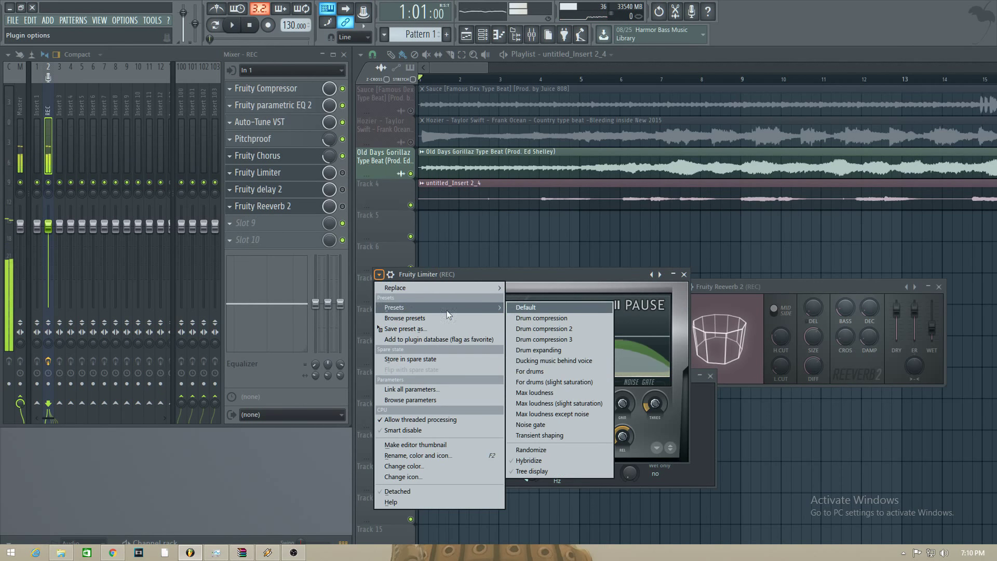
pyautogui.click(545, 423)
pyautogui.moveTo(660, 409); pyautogui.dragTo(657, 406)
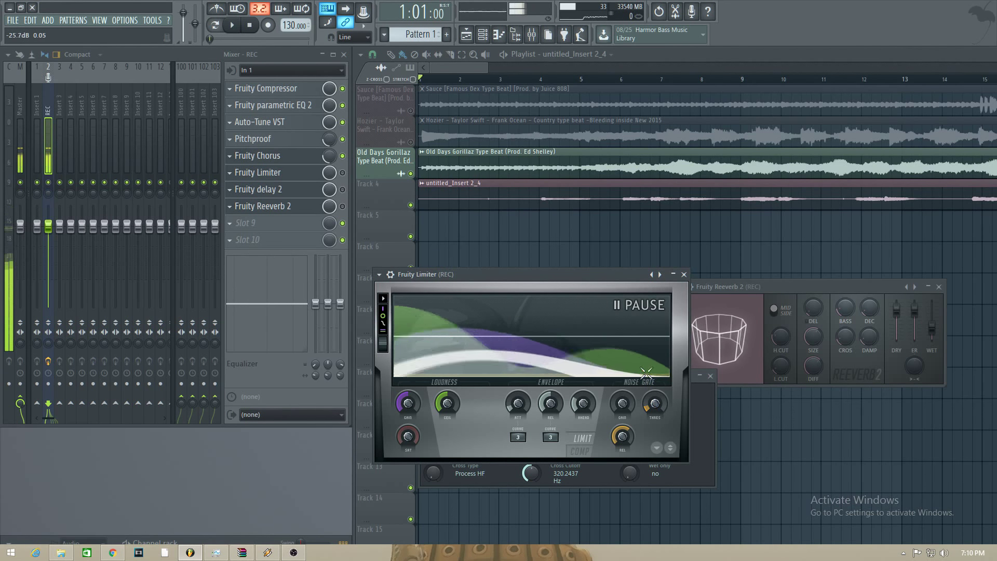
pyautogui.click(258, 171)
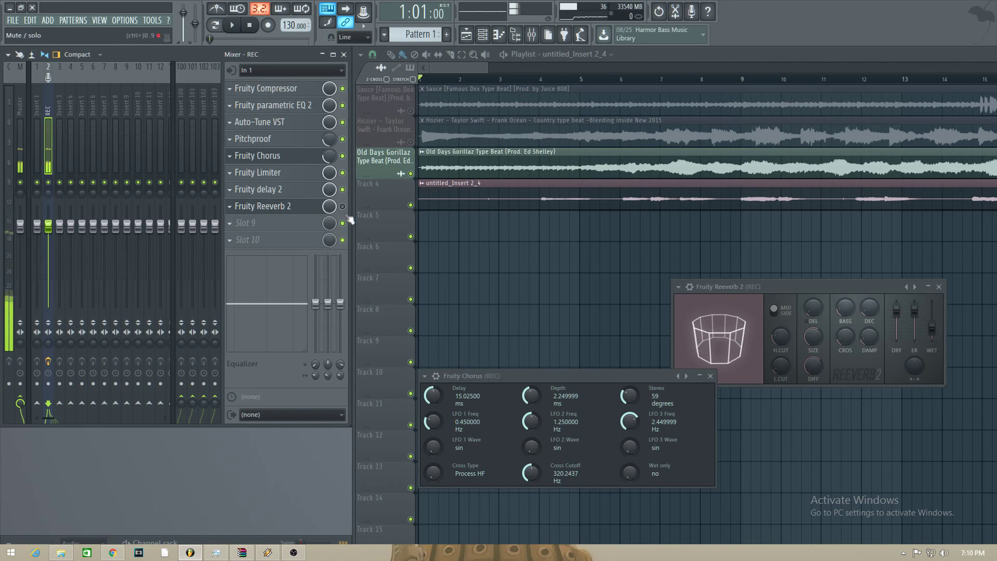
# Step: Toggle Fruity delay 2 on the REC track to compare its effect, open its settings, and leave it disabled
pyautogui.click(342, 190)
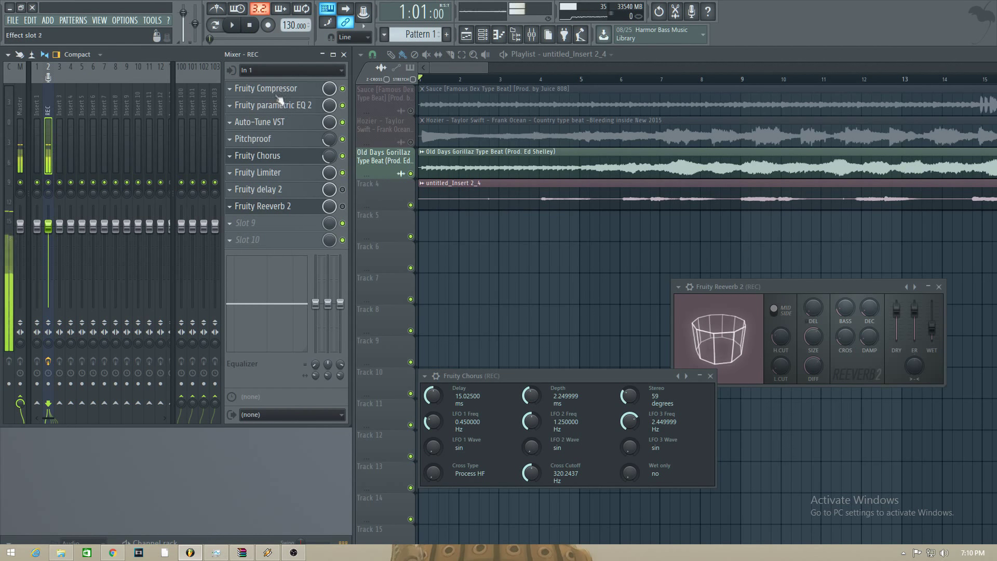
pyautogui.click(342, 189)
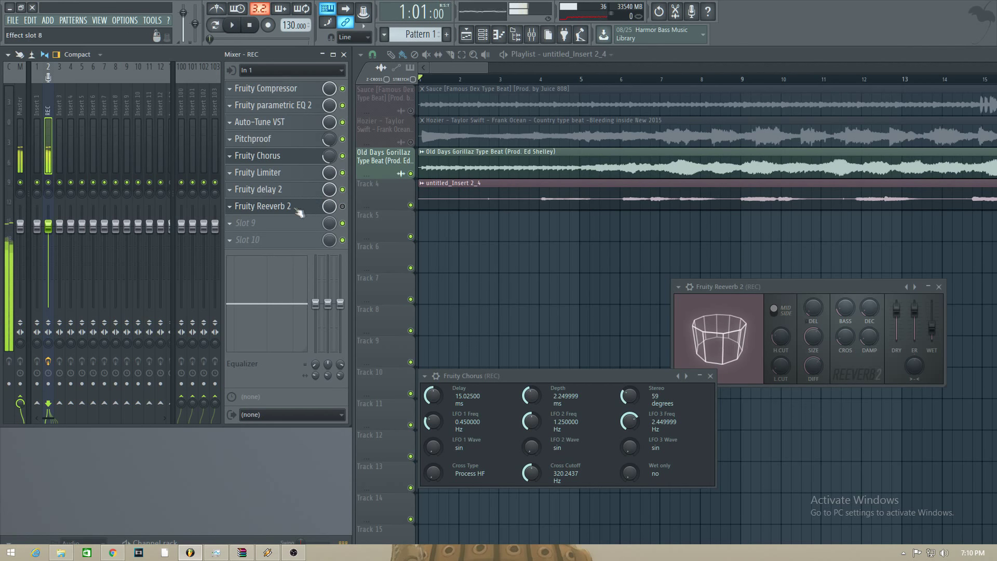
pyautogui.click(300, 190)
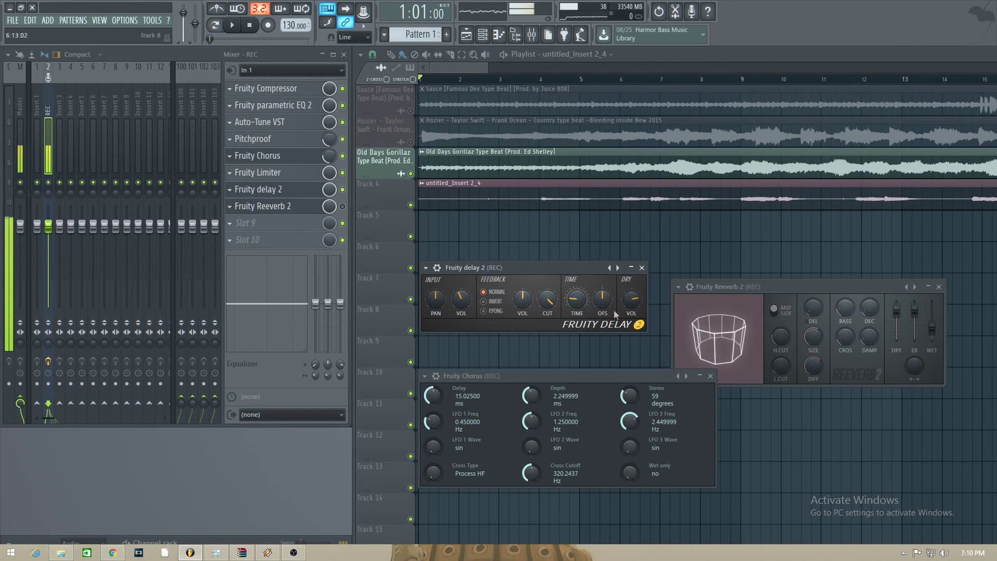
pyautogui.click(342, 189)
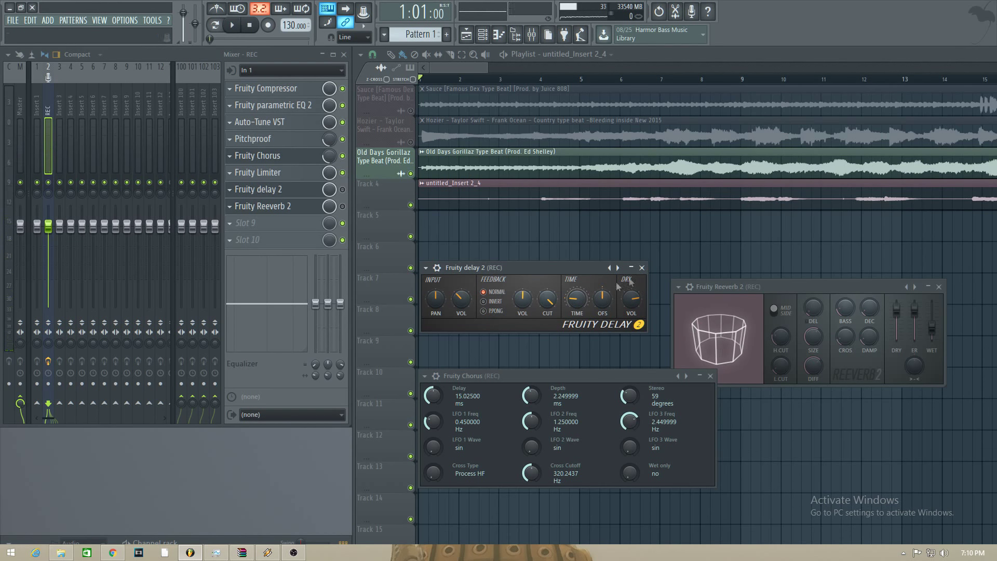
# Step: Close Fruity delay 2, enable it on the REC track, and load The Venue preset in Fruity Reeverb 2
pyautogui.click(642, 268)
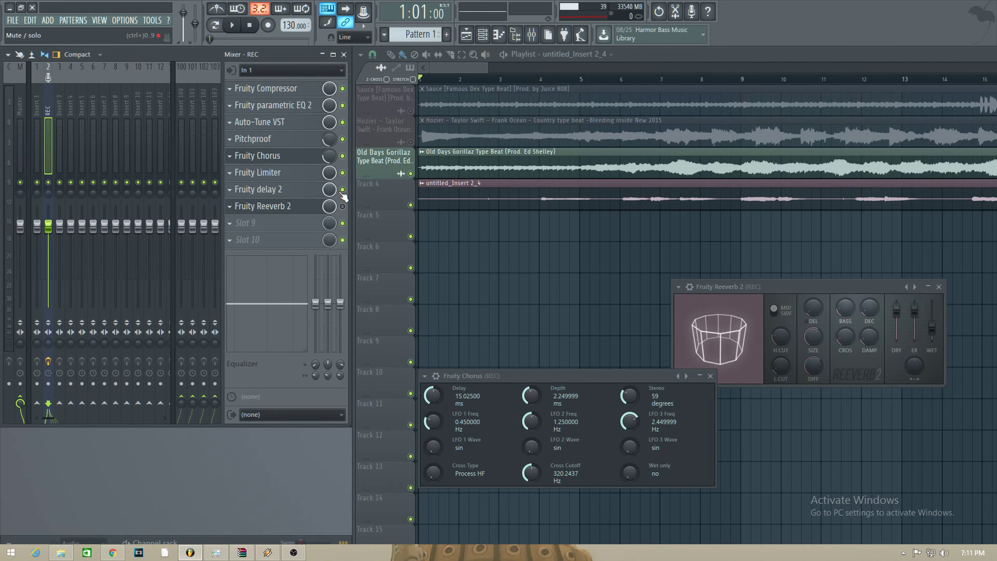
pyautogui.click(311, 213)
pyautogui.click(311, 213)
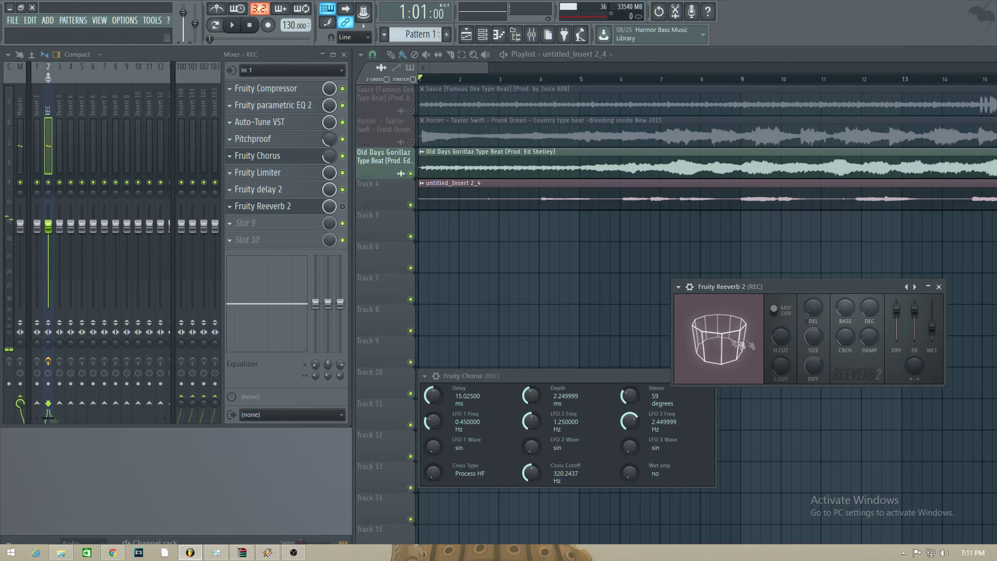
pyautogui.click(678, 287)
pyautogui.moveTo(731, 324)
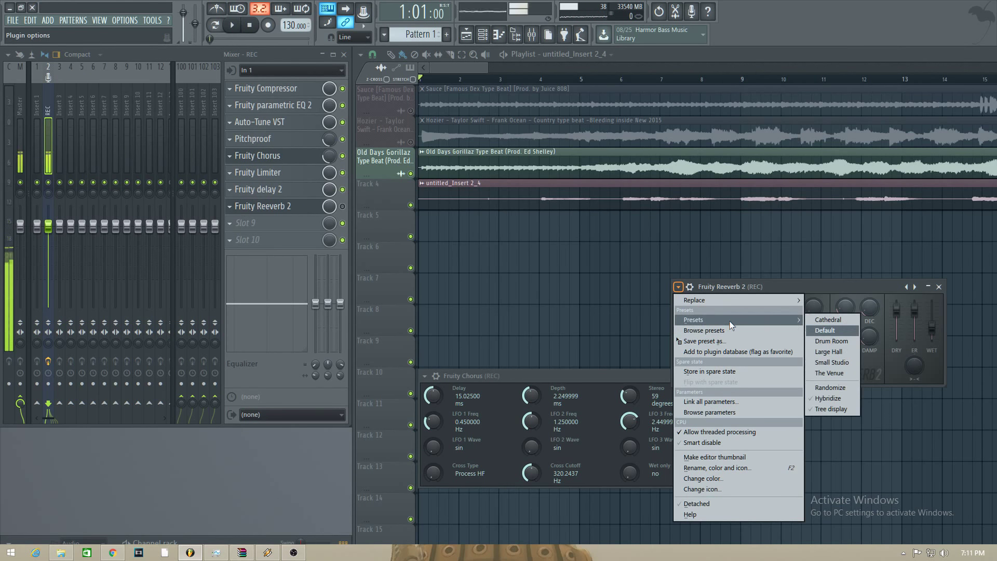
pyautogui.click(844, 373)
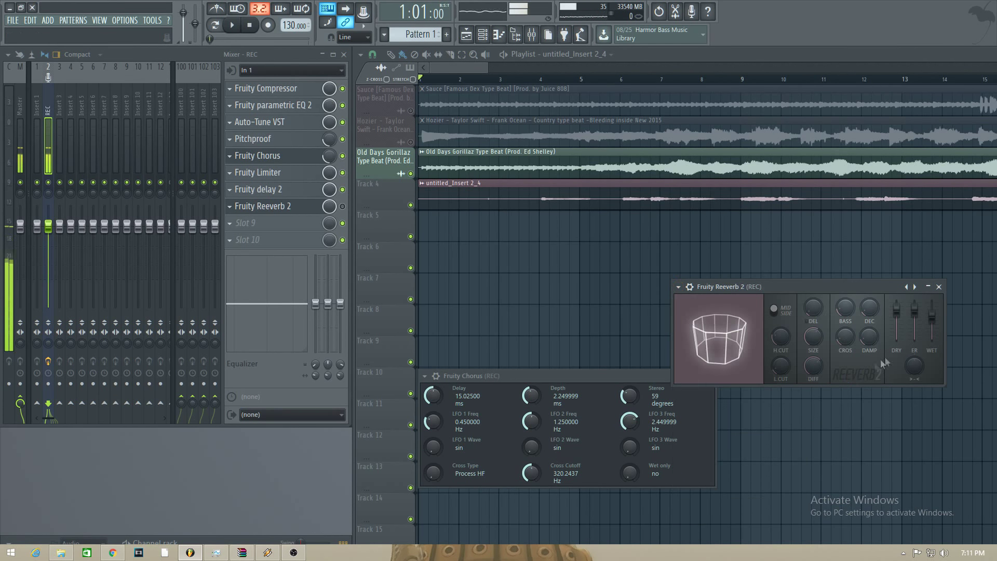
# Step: Lower the wet level in Fruity Reeverb 2, close its settings, and bypass the reverb and delay on the REC track
pyautogui.moveTo(932, 315); pyautogui.dragTo(932, 328)
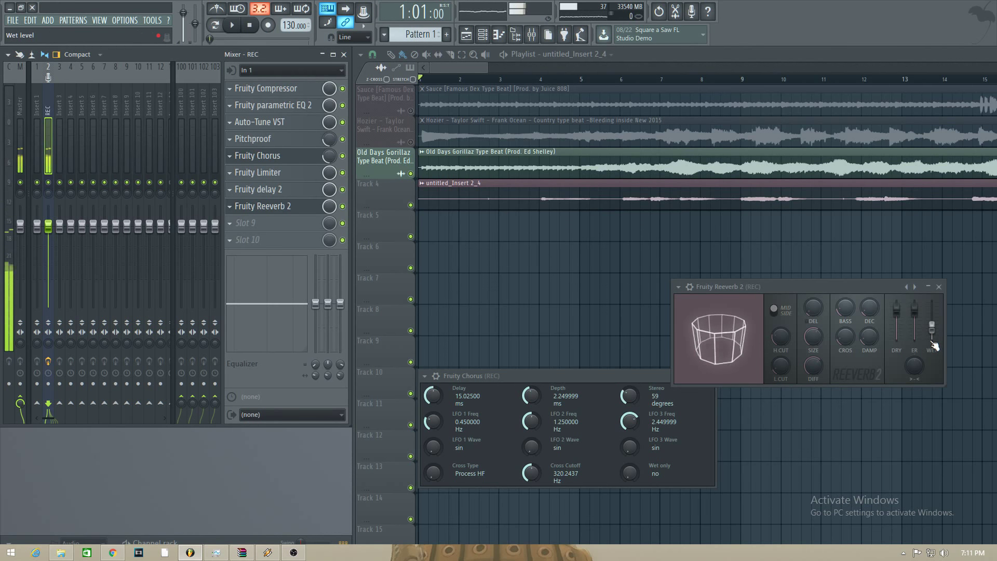
pyautogui.click(938, 287)
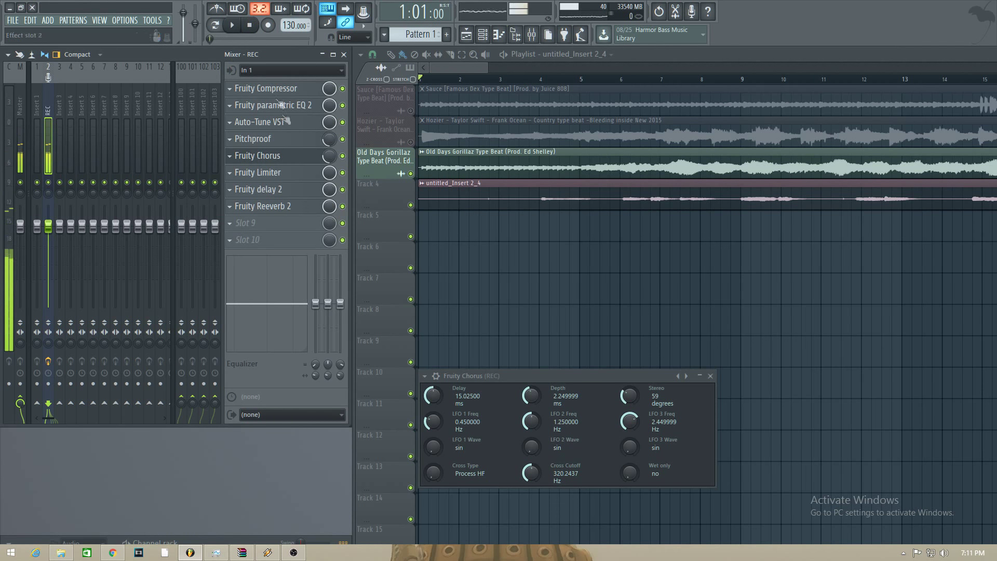
pyautogui.click(343, 206)
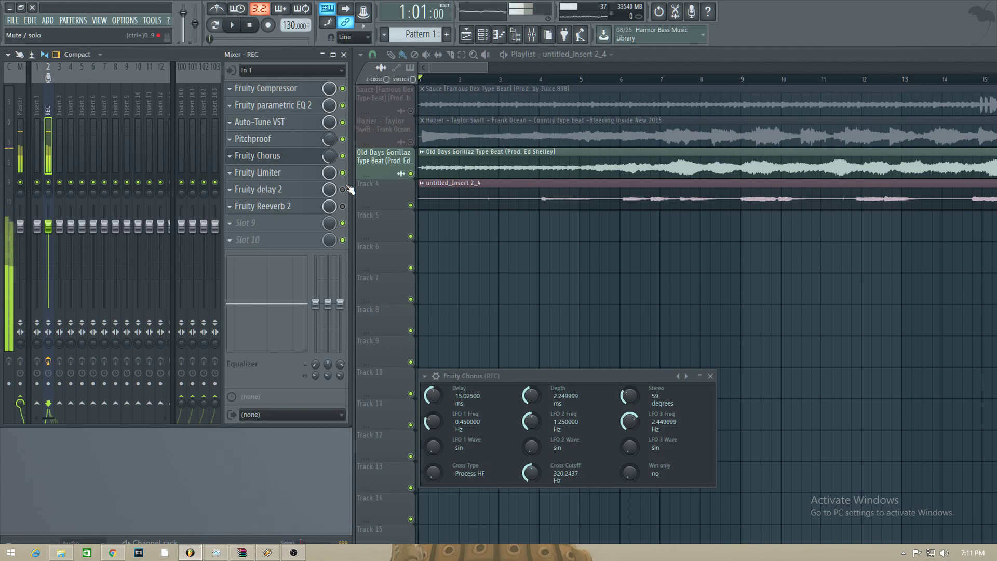